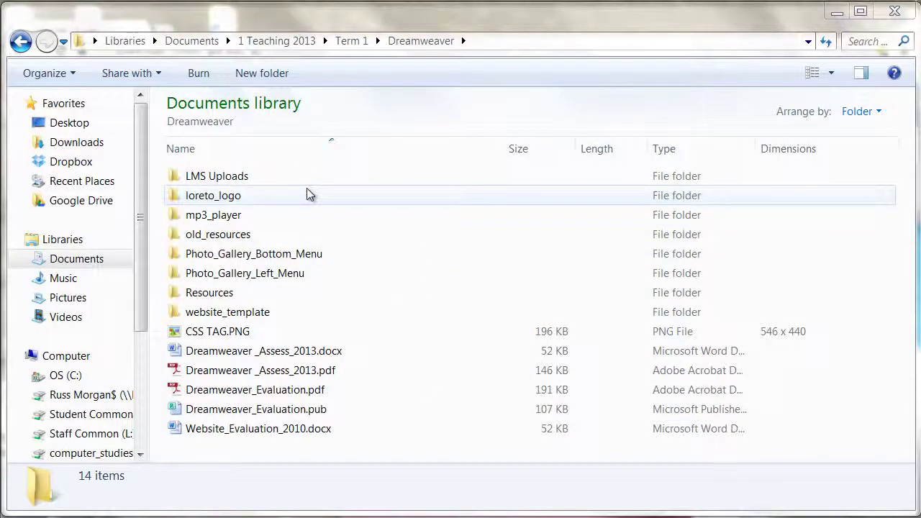
View the files in the LMS Uploads folder, and switch back to the Teacher Kiosk in the browser
double_click(216, 178)
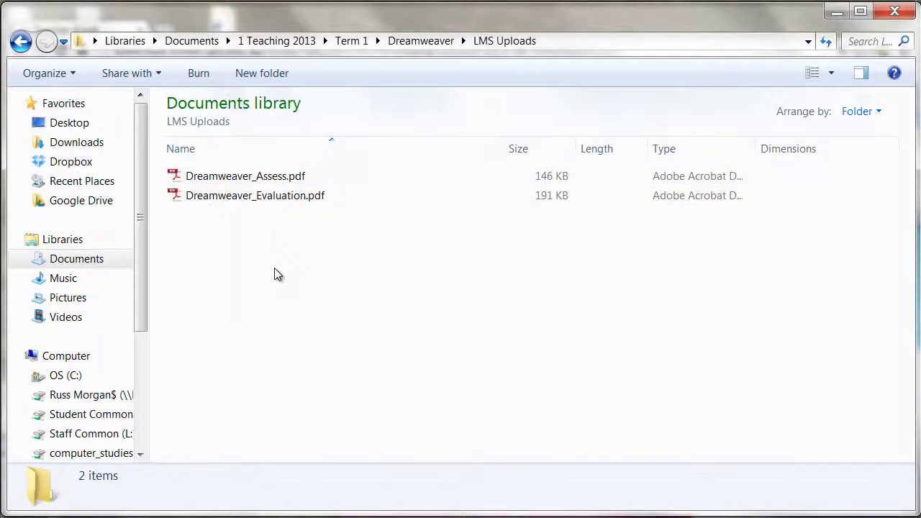
click(835, 13)
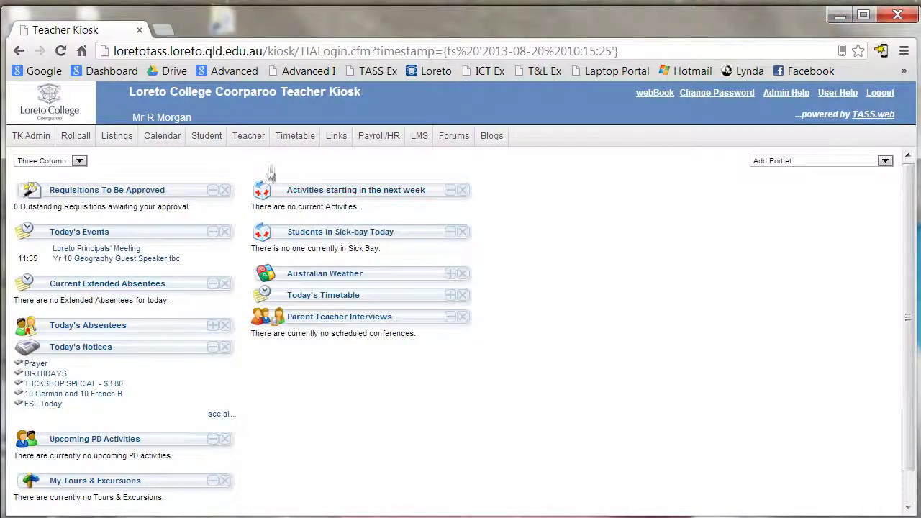
Open the Learning Objects (Maintain & Assign) page of the LMS
click(420, 137)
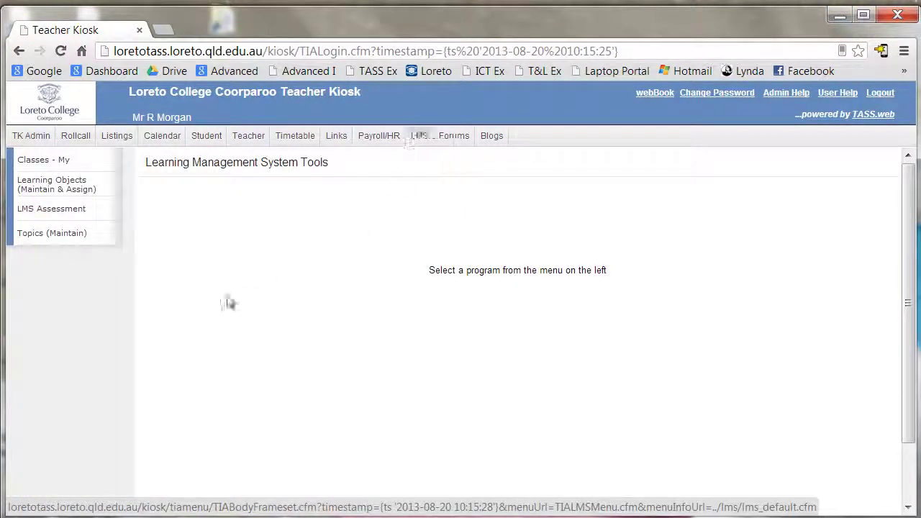
click(51, 187)
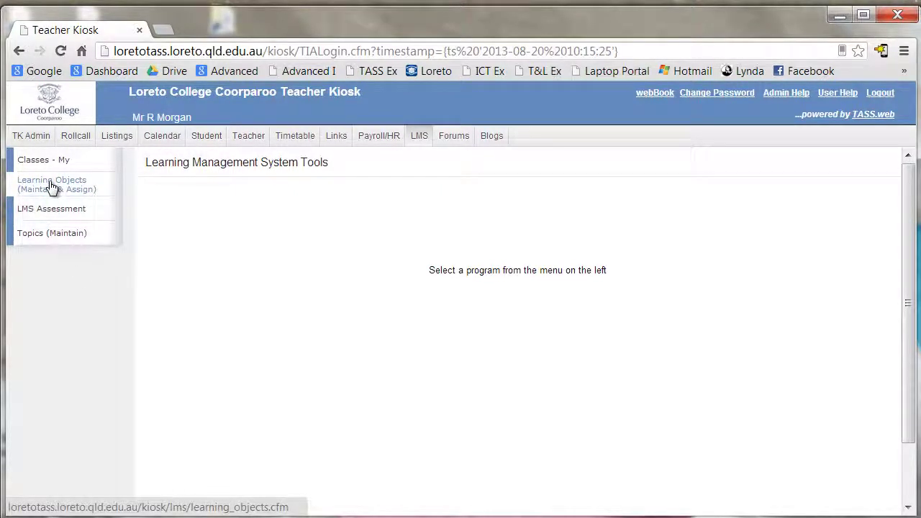
click(51, 187)
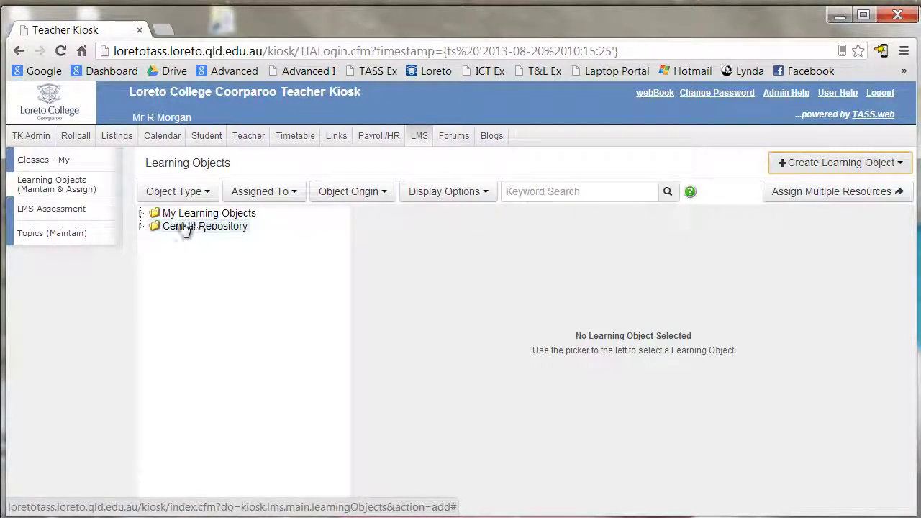
Expand the Central Repository down to the ICT Junior, Year 10 folder to see its topics
click(143, 227)
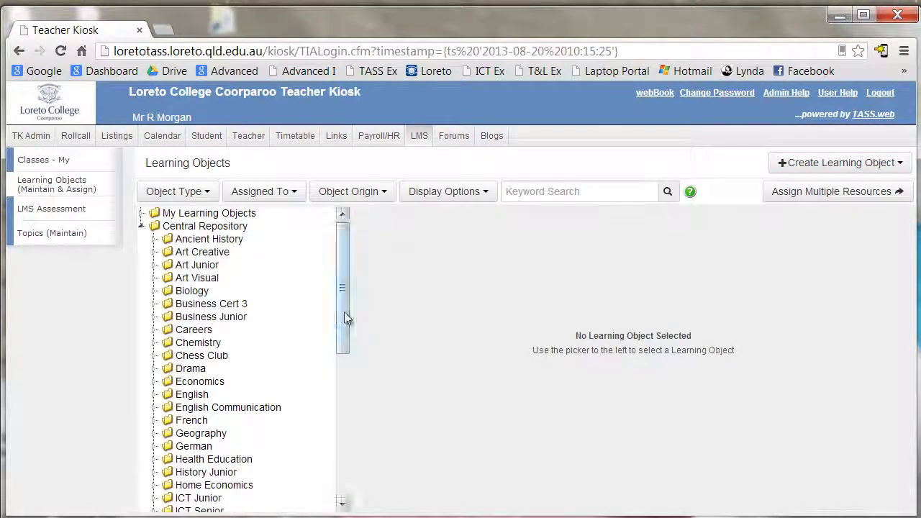
drag(342, 318, 335, 402)
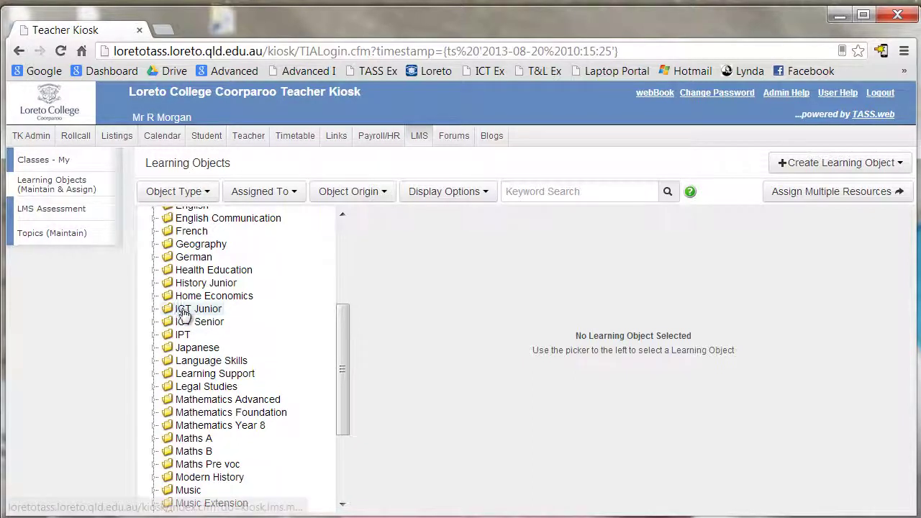
click(156, 310)
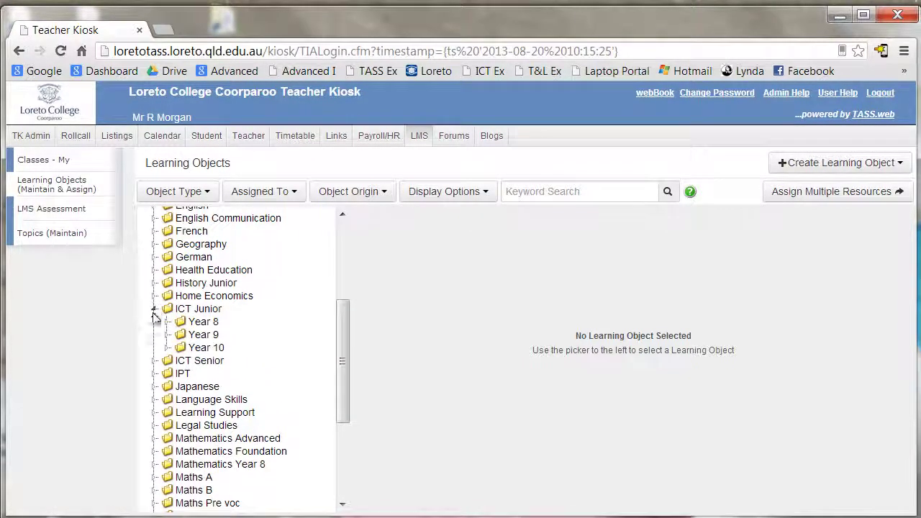
click(166, 347)
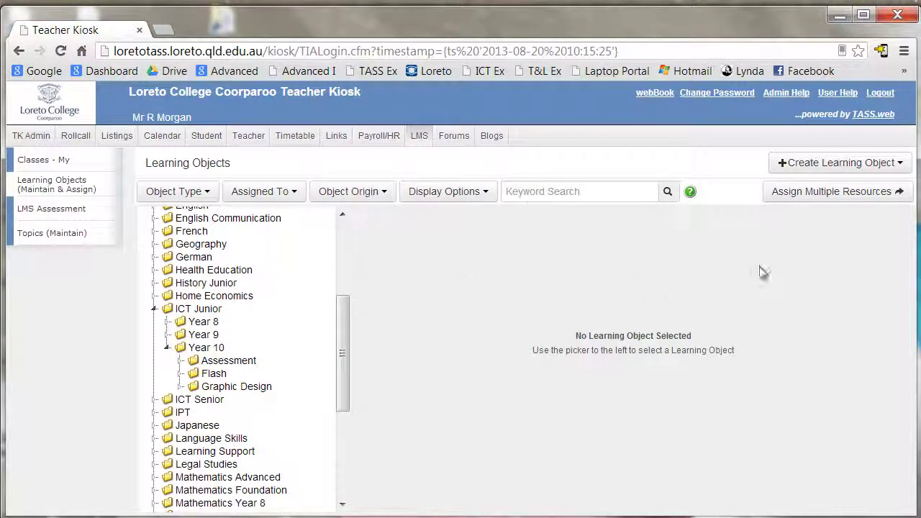
Start a new Resource learning object in the Central Repository with the subject area ICT Junior
click(832, 164)
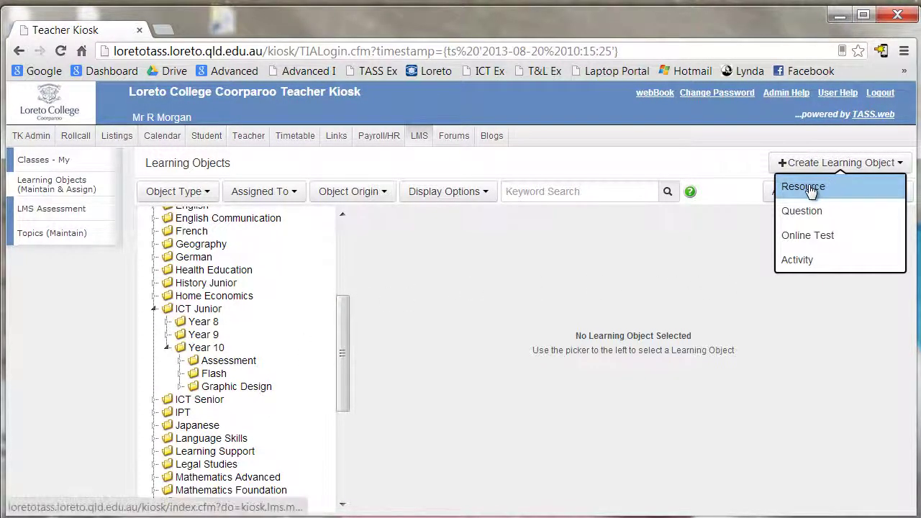
click(810, 190)
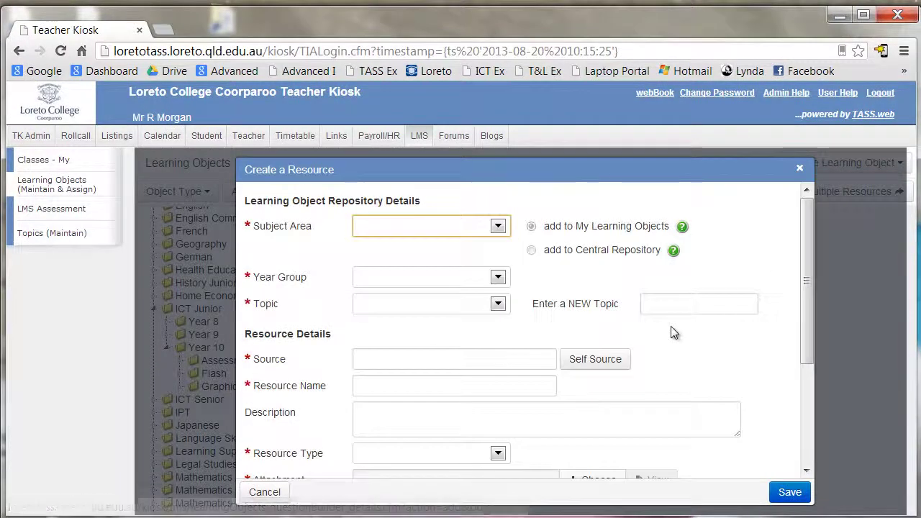
drag(518, 172, 528, 142)
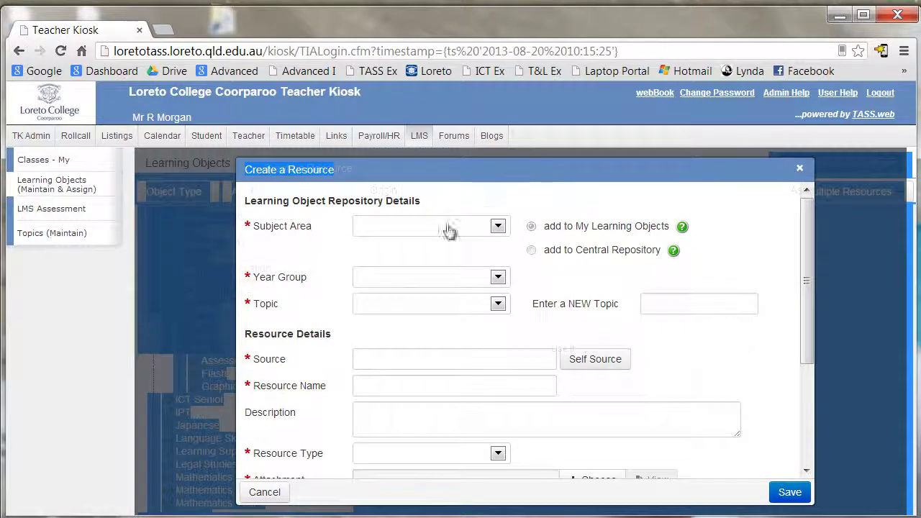
click(497, 226)
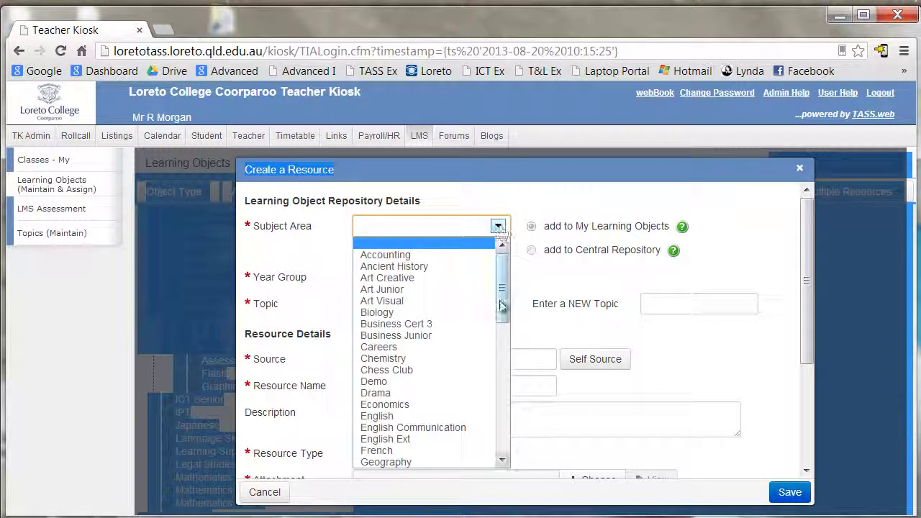
drag(501, 308, 508, 405)
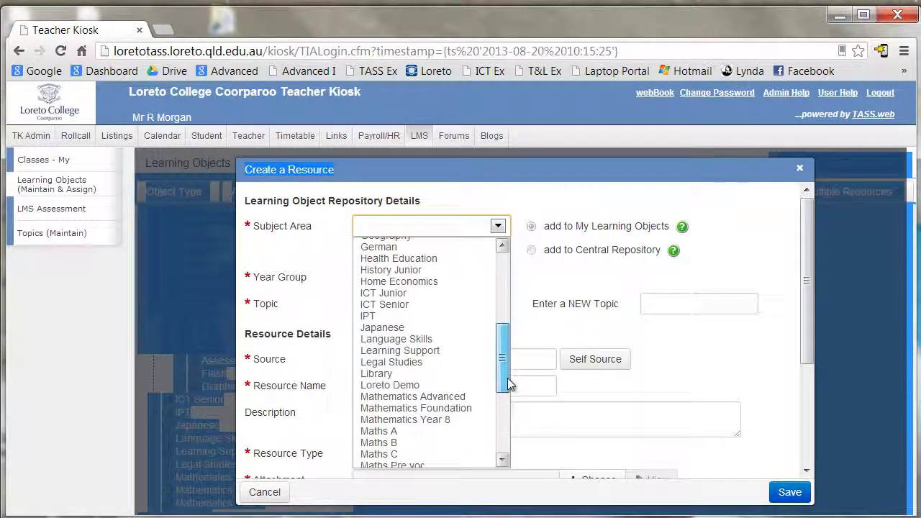
click(392, 295)
Set the resource's year group to 10 and its topic to Web Site Design
click(498, 278)
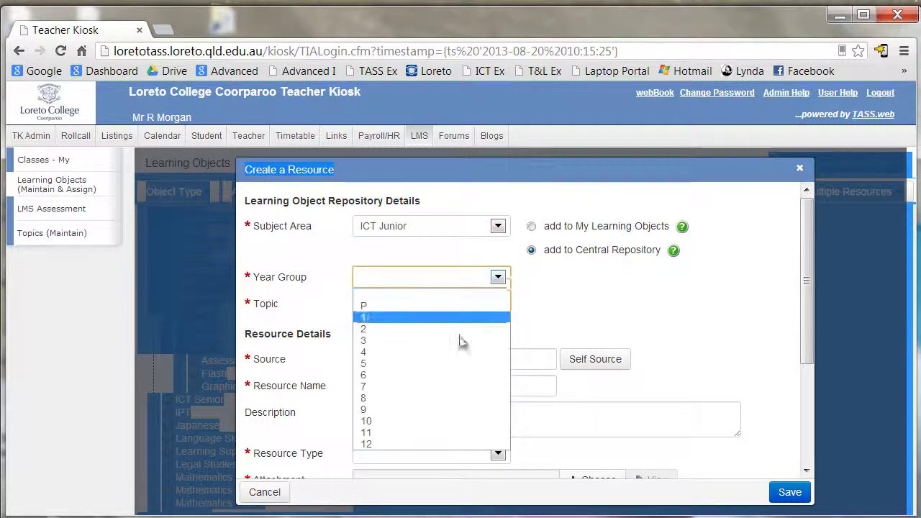
click(375, 420)
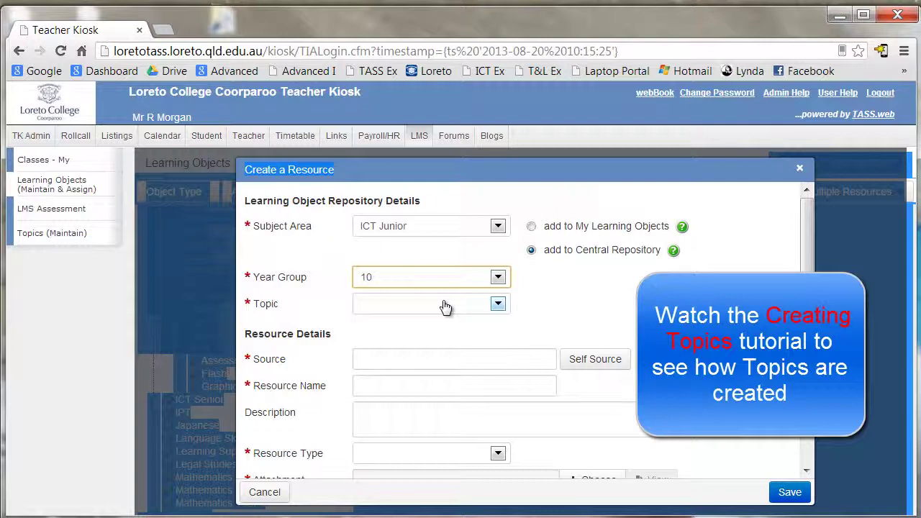
click(498, 303)
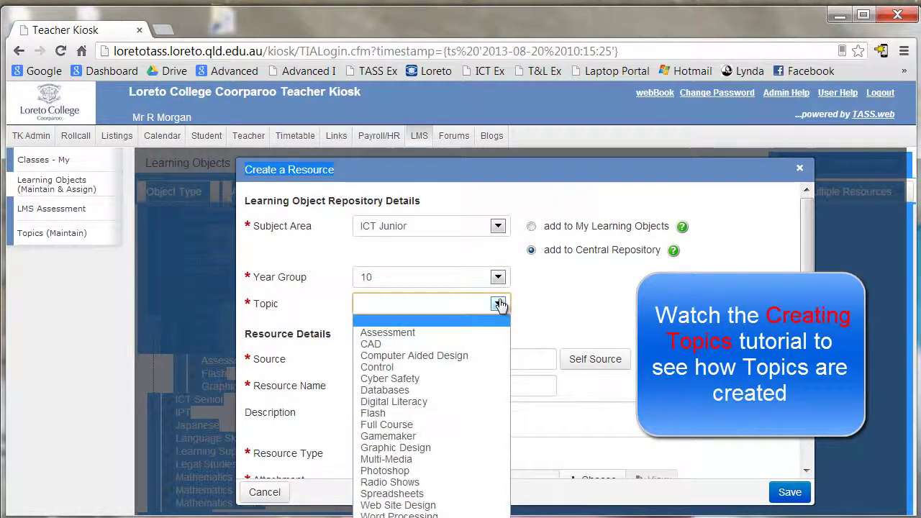
click(429, 507)
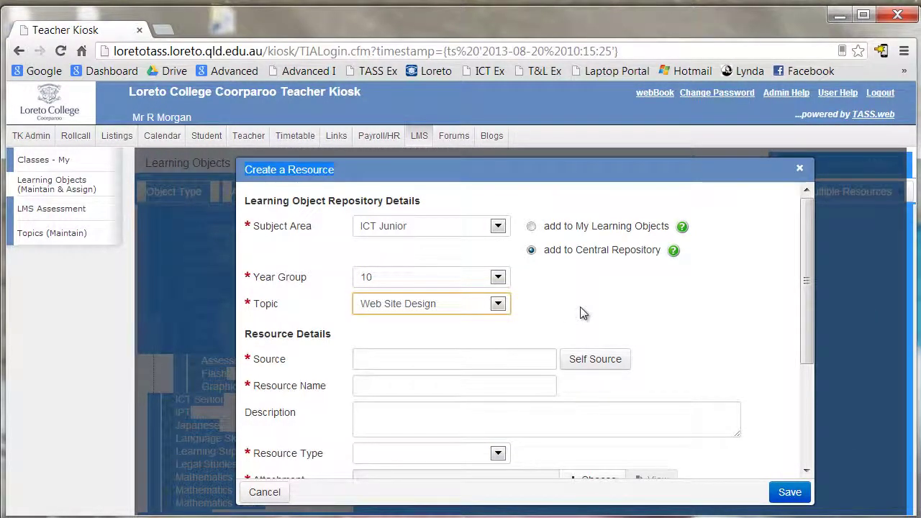
Set the resource as self-sourced and name it "Web Site Assessment Criteria"
click(595, 359)
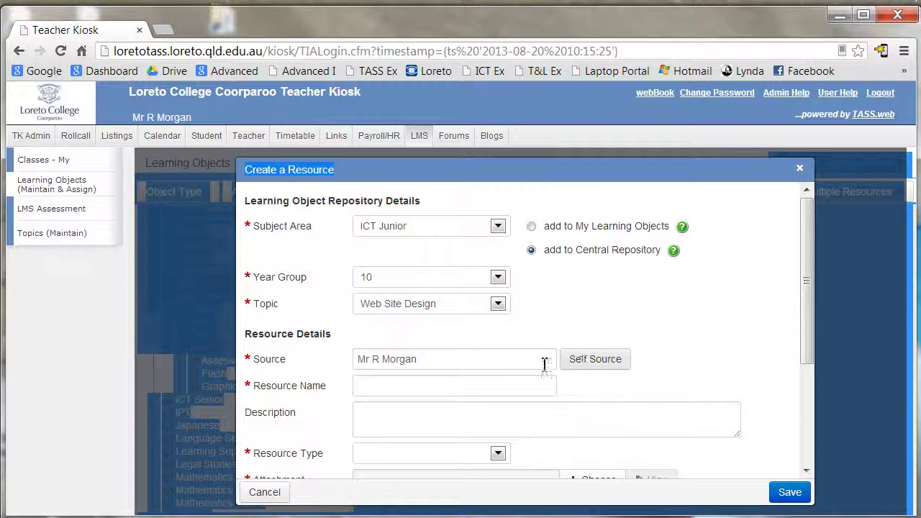
click(400, 387)
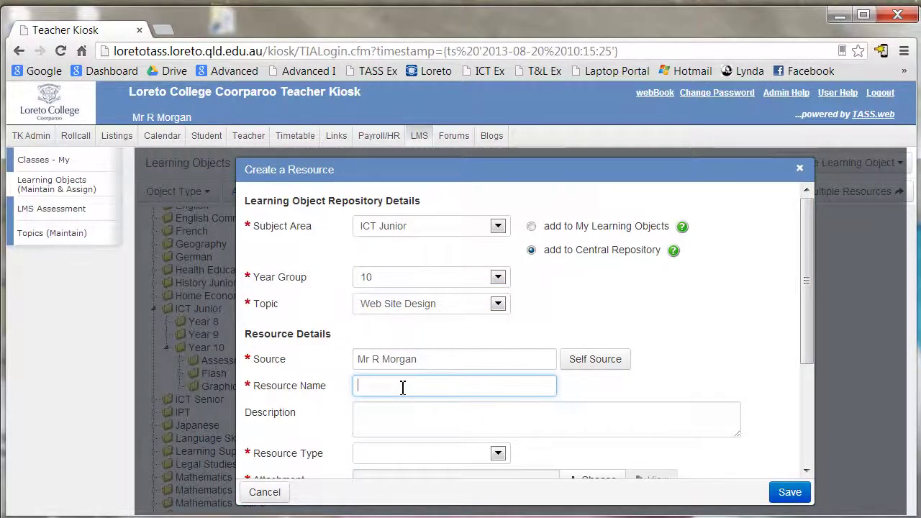
text(Web Site Asses)
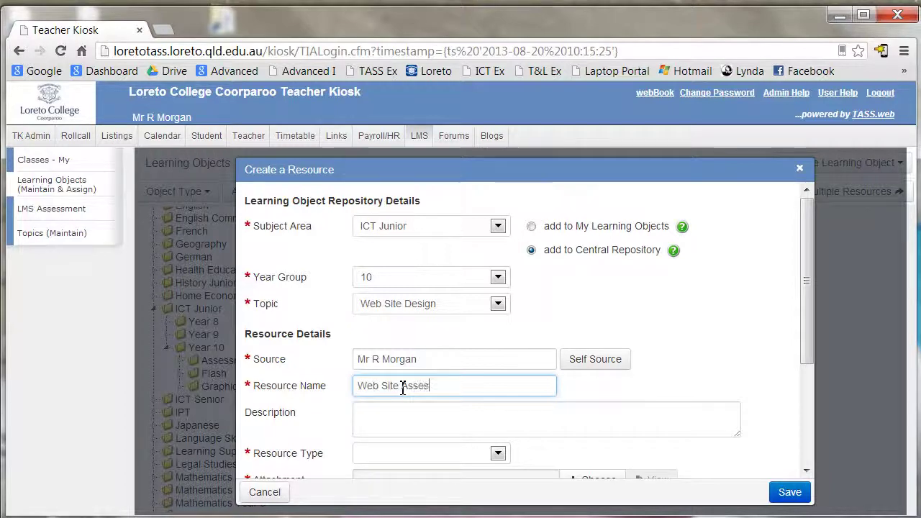
text(sment Cl)
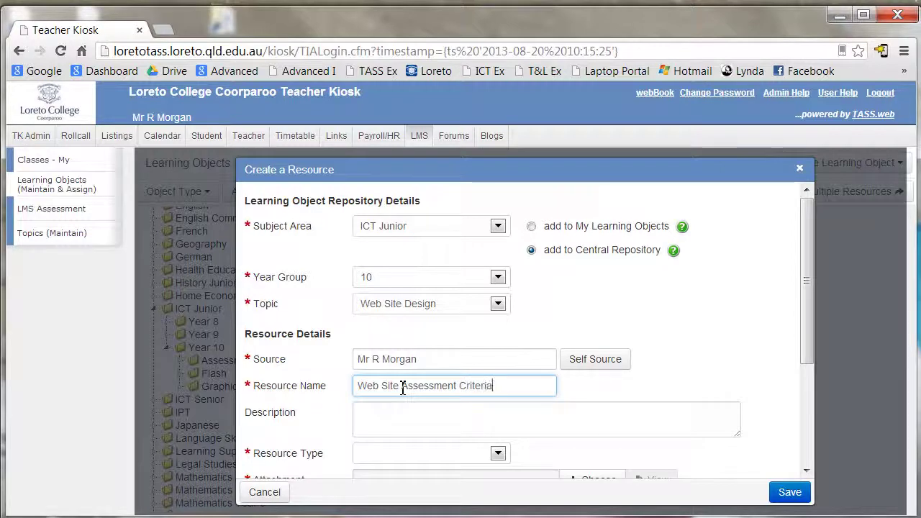
Copy the resource name into the description and set the resource type to Document
drag(495, 386, 346, 387)
key(ctrl+c)
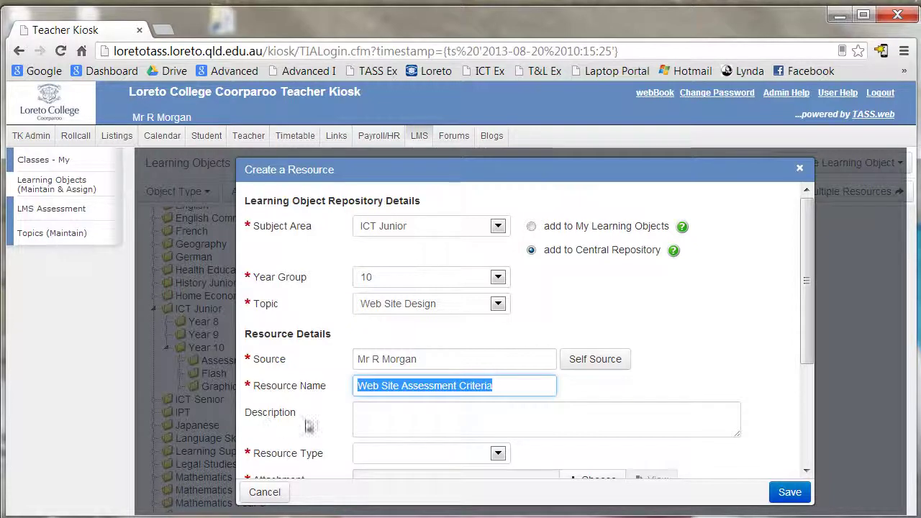
click(386, 414)
key(ctrl+v)
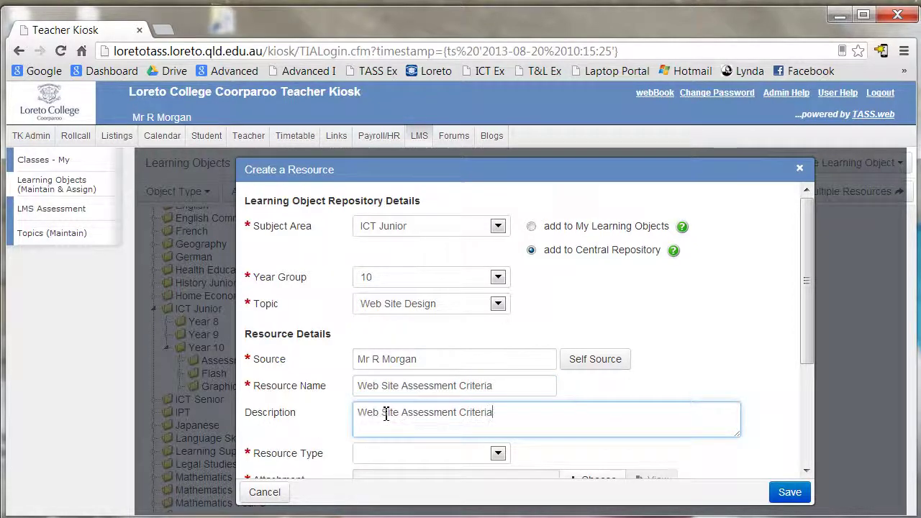
text(,)
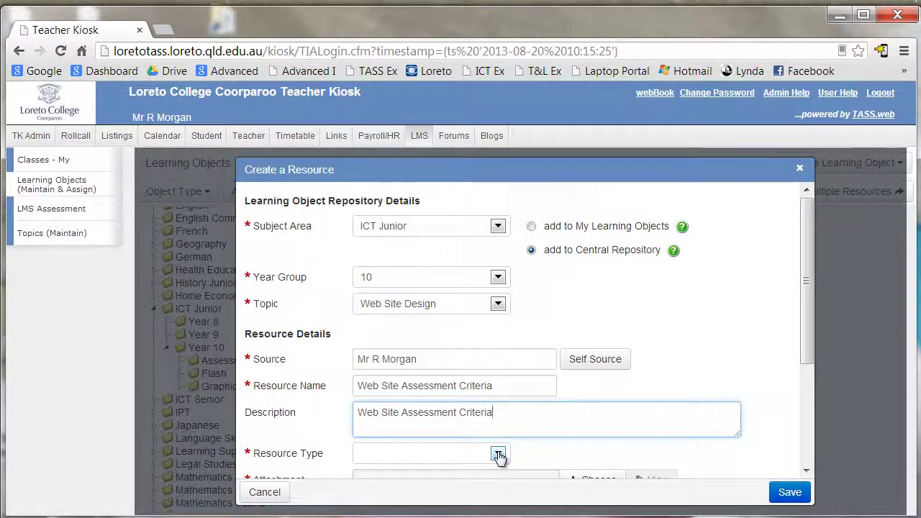
click(497, 455)
click(475, 479)
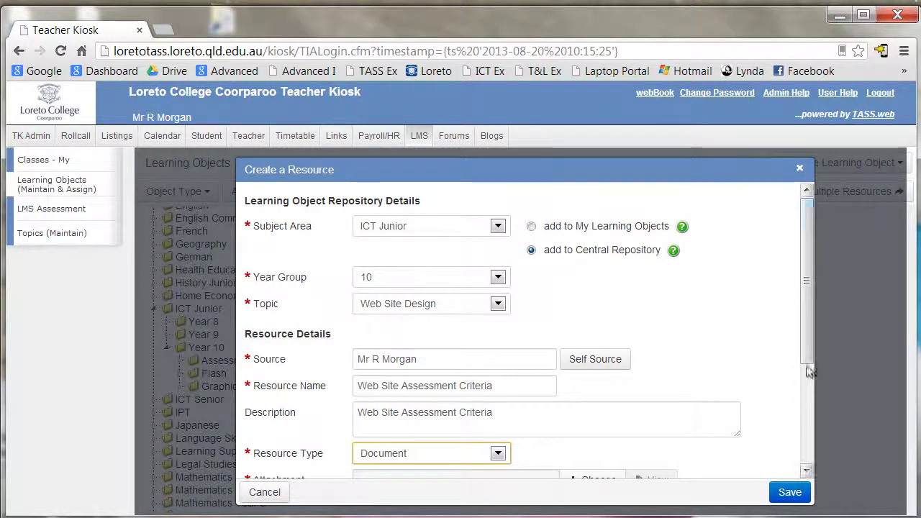
Attach Dreamweaver_Assess.pdf from the LMS Uploads folder and save the resource
scroll(810, 370, down, 3)
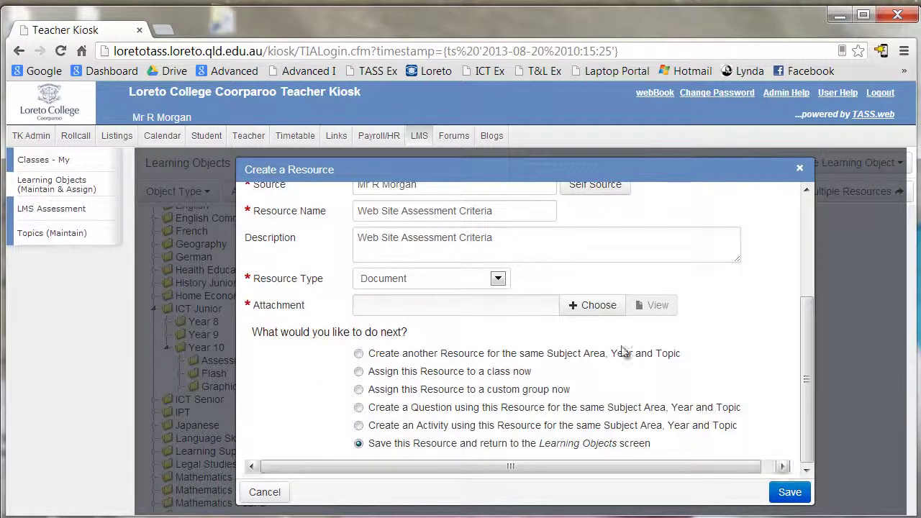
click(588, 305)
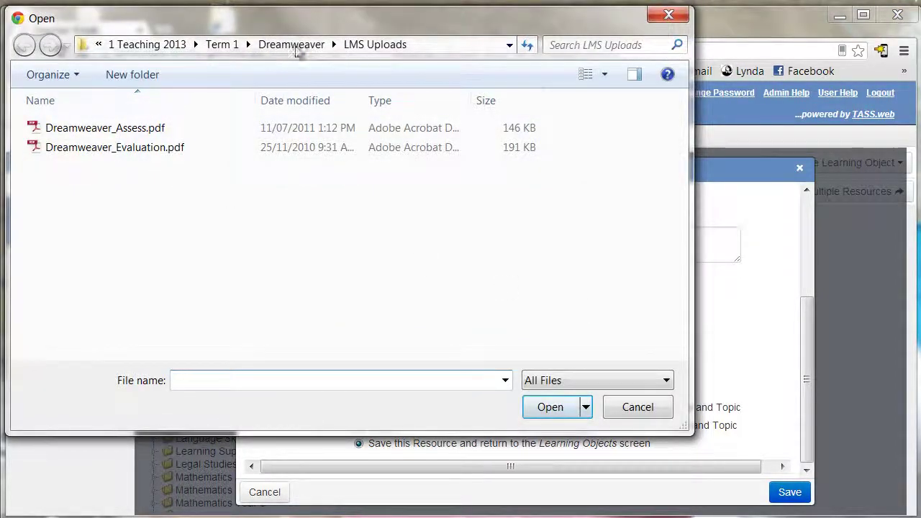
click(118, 128)
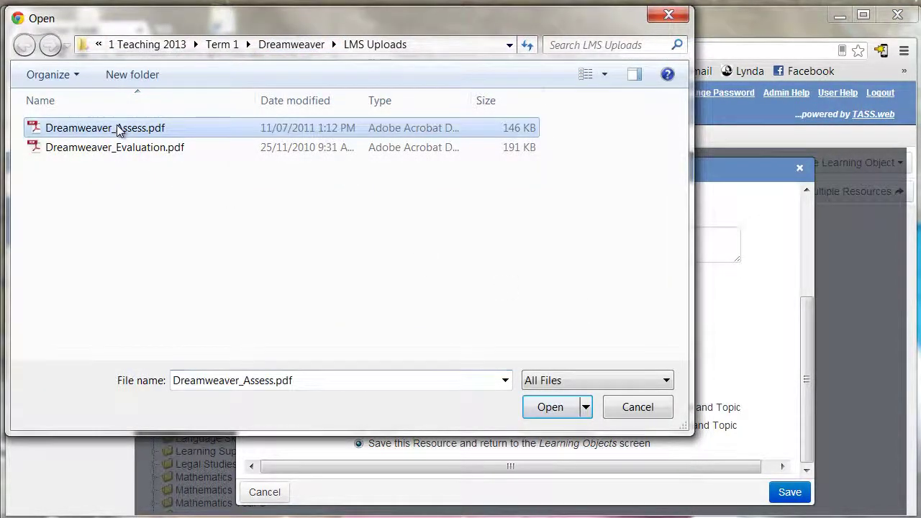
click(551, 407)
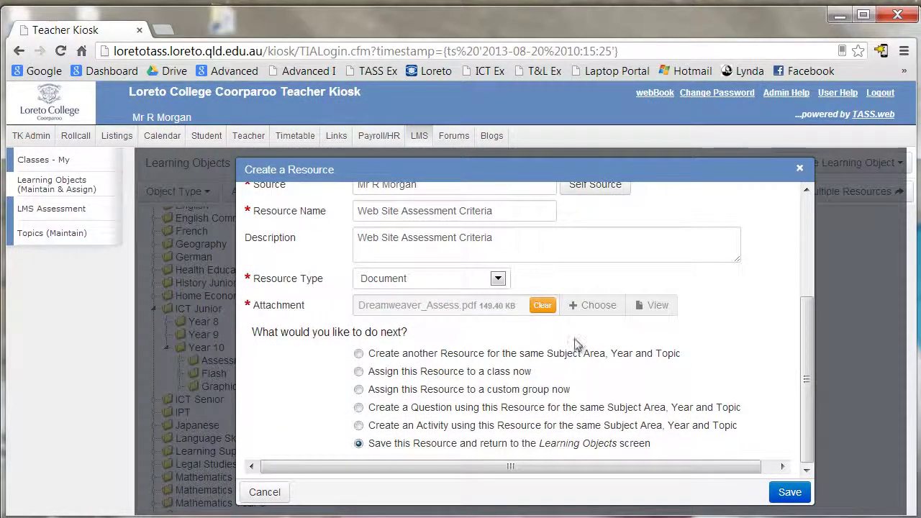
click(789, 493)
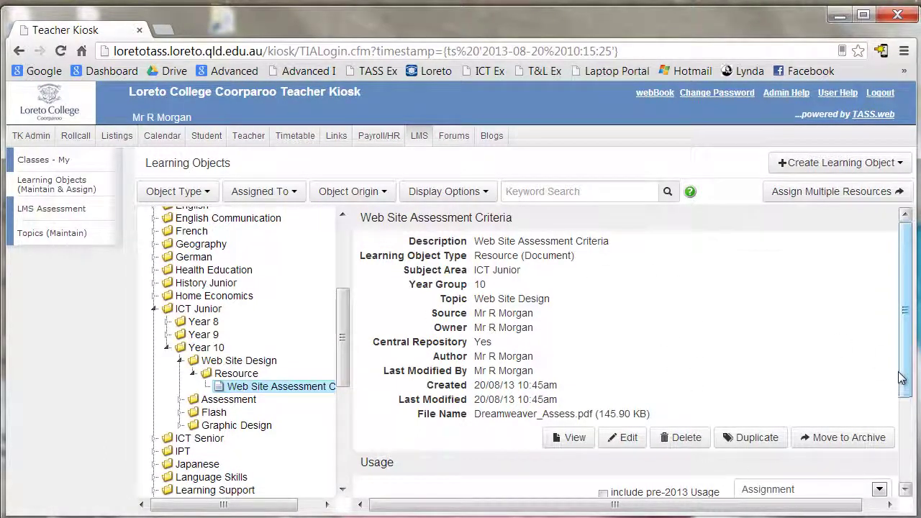
Open the class assignment for the Web Site Assessment Criteria resource and list All Classes to choose from
drag(907, 375, 908, 469)
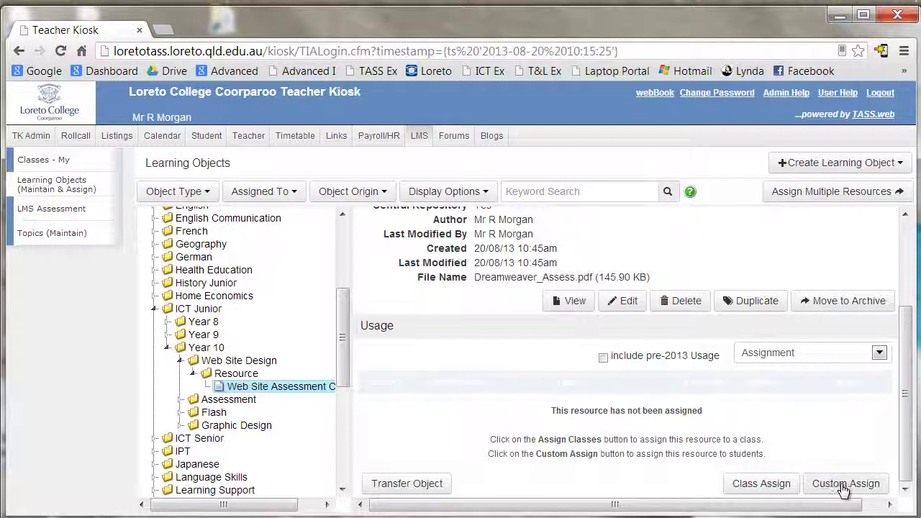
click(761, 483)
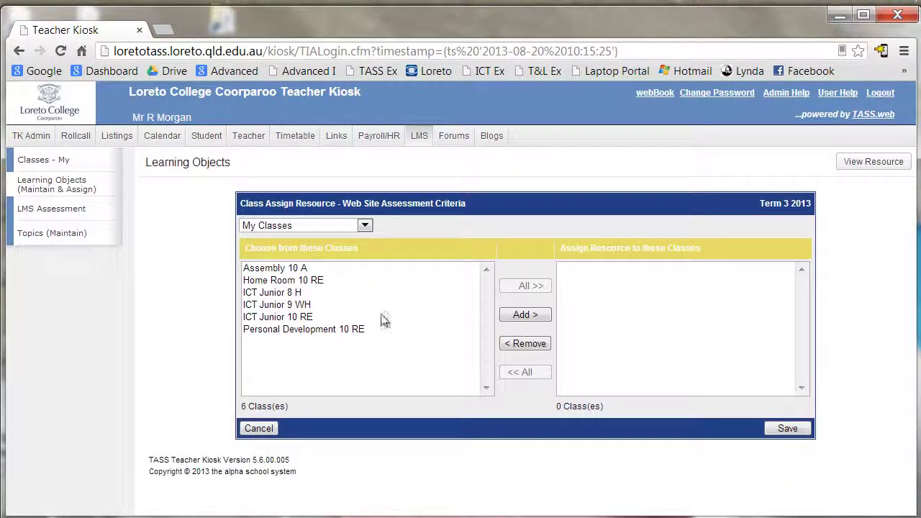
click(364, 226)
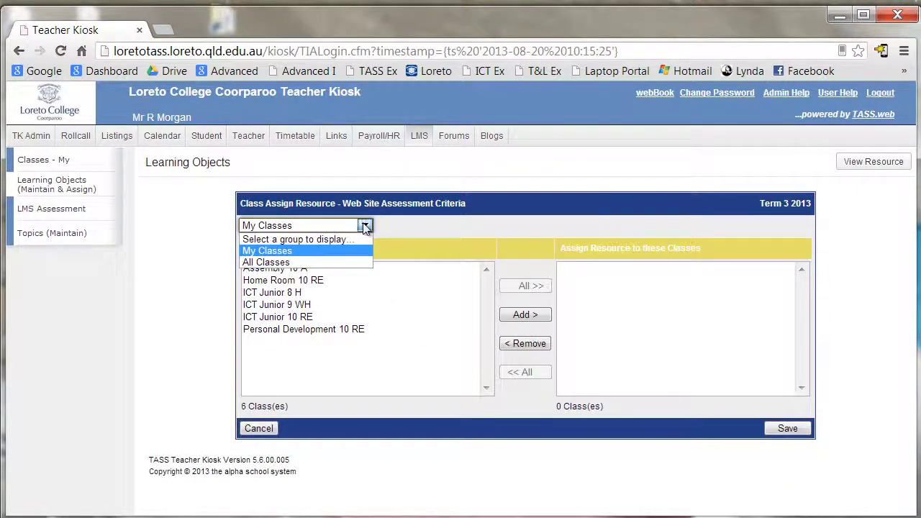
click(282, 264)
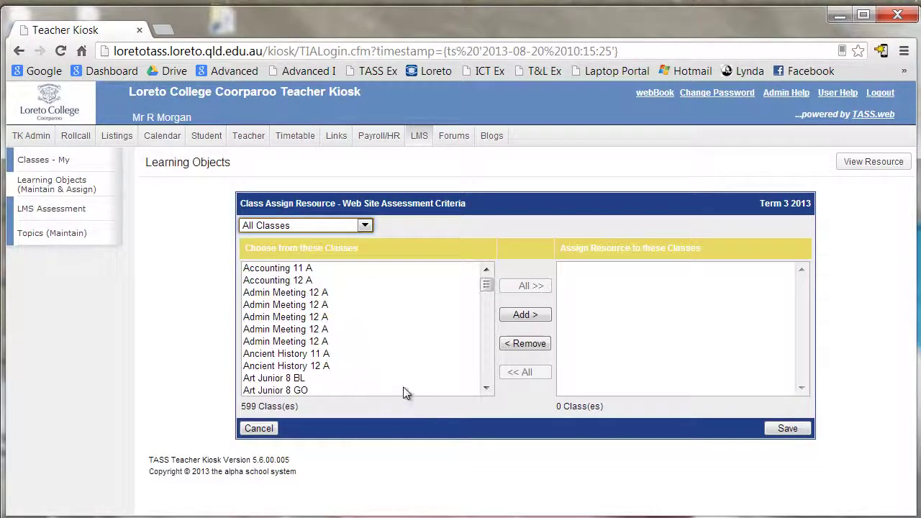
Assign the resource to the classes ICT Junior 10 BL, GO, GR, RE and WH and save the assignment
click(486, 387)
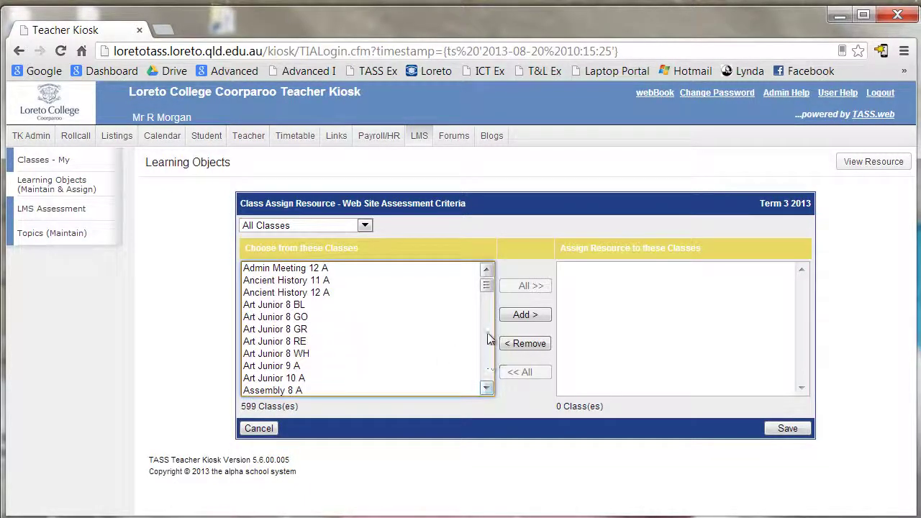
drag(486, 290, 486, 335)
click(299, 308)
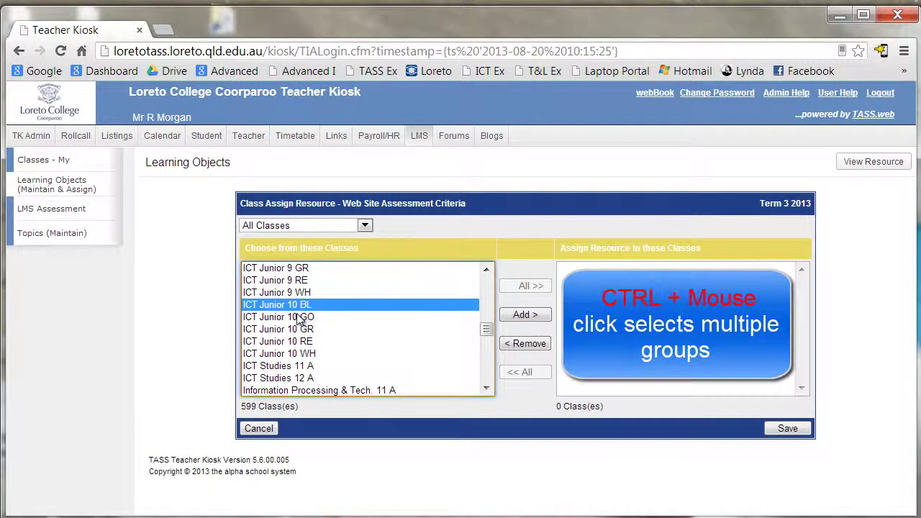
ctrl+click(299, 318)
ctrl+click(298, 330)
ctrl+click(295, 343)
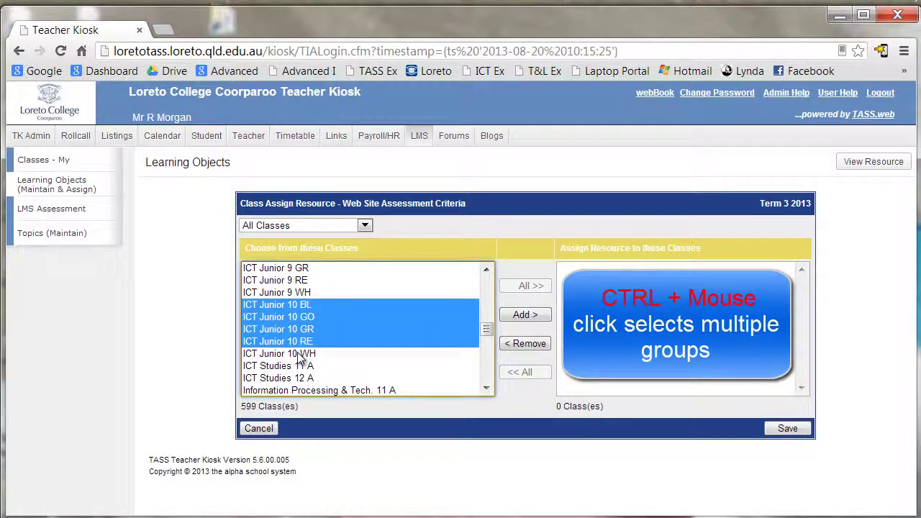
ctrl+click(302, 354)
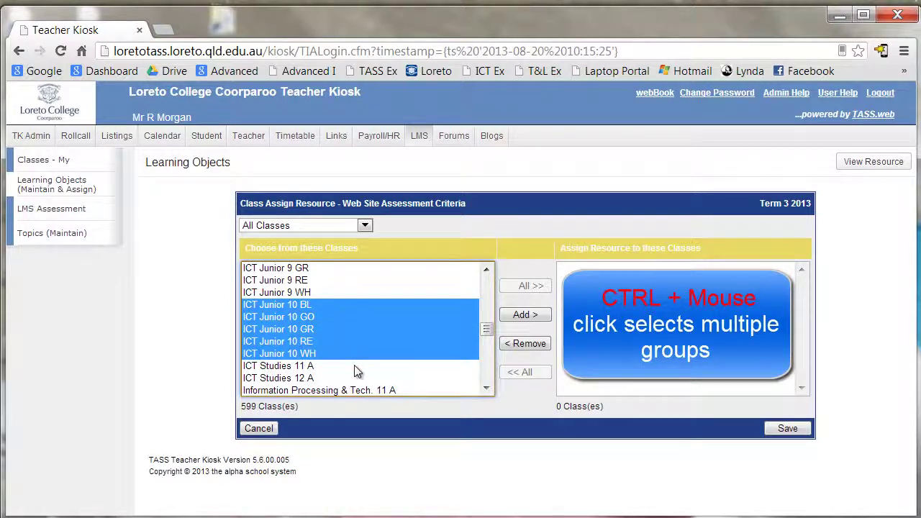
click(530, 318)
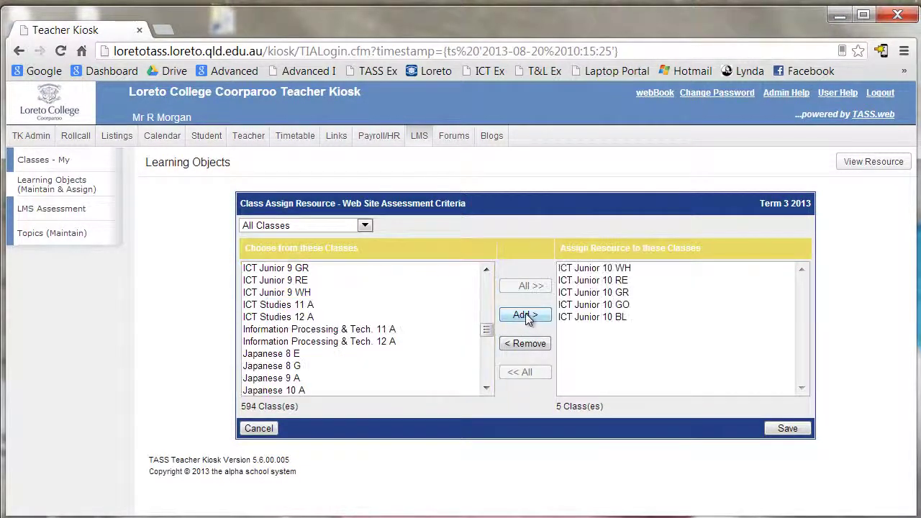
click(786, 427)
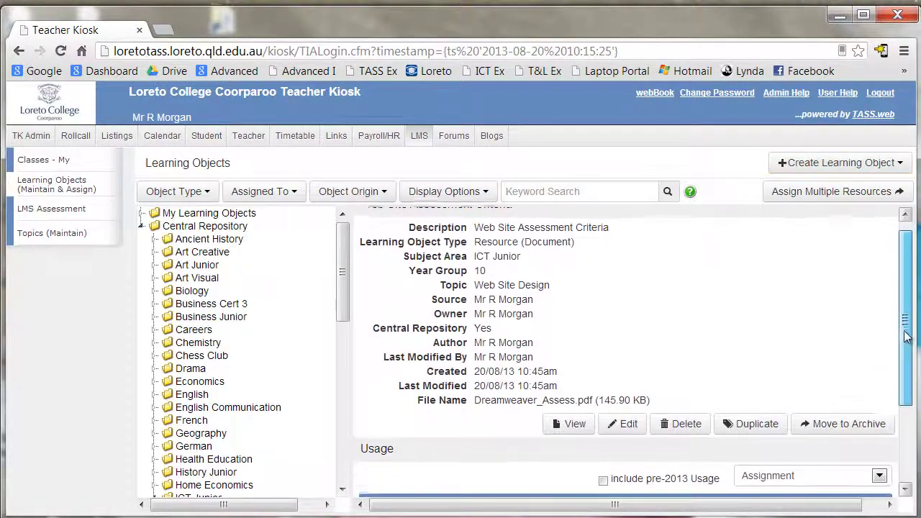
Delete the resource's class assignments for ICT Junior 10 GO, BL, GR, RE and WH from its usage list, confirming each deletion
drag(904, 336, 884, 411)
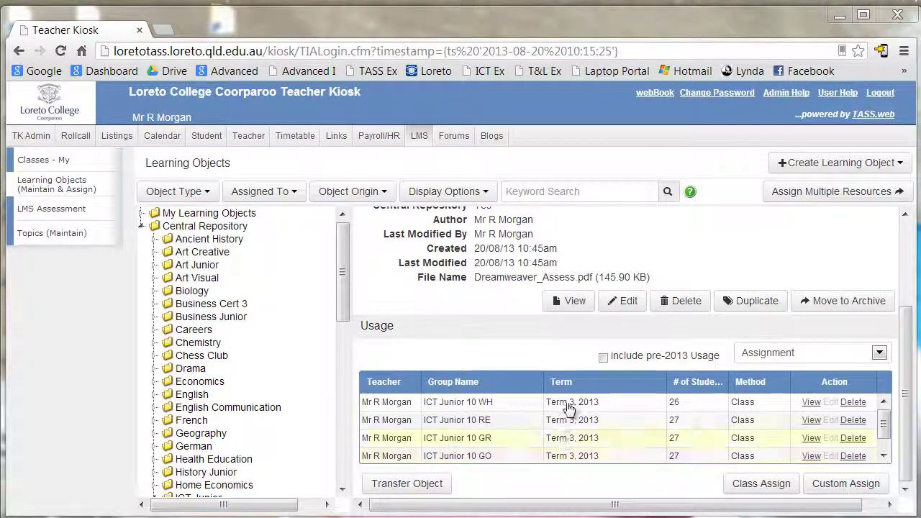
click(852, 456)
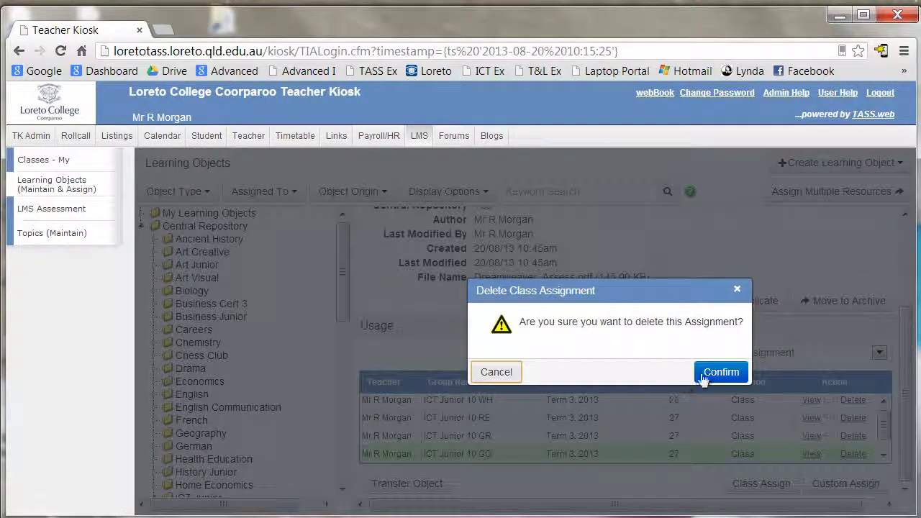
click(720, 372)
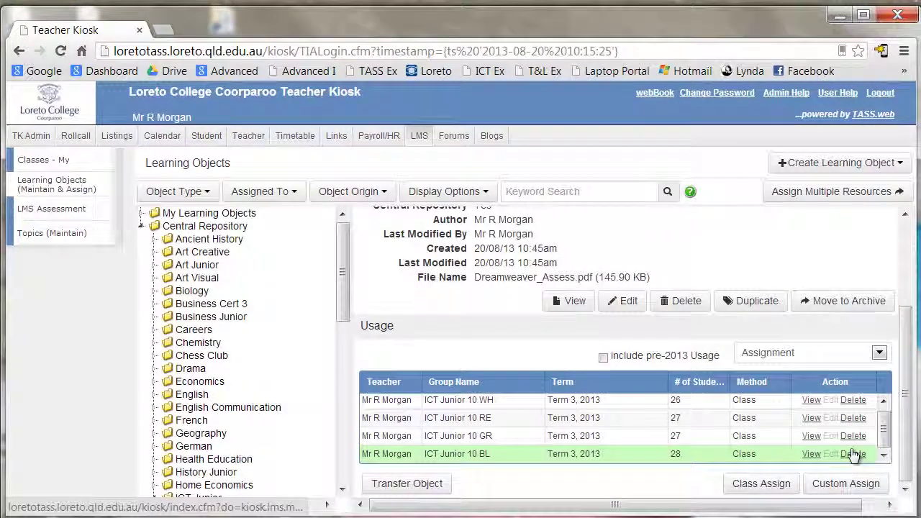
click(852, 454)
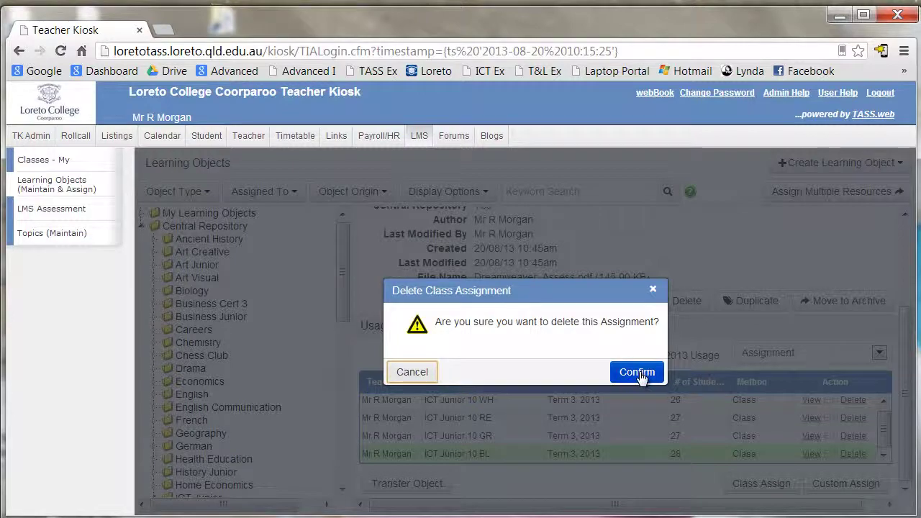
click(640, 375)
click(860, 437)
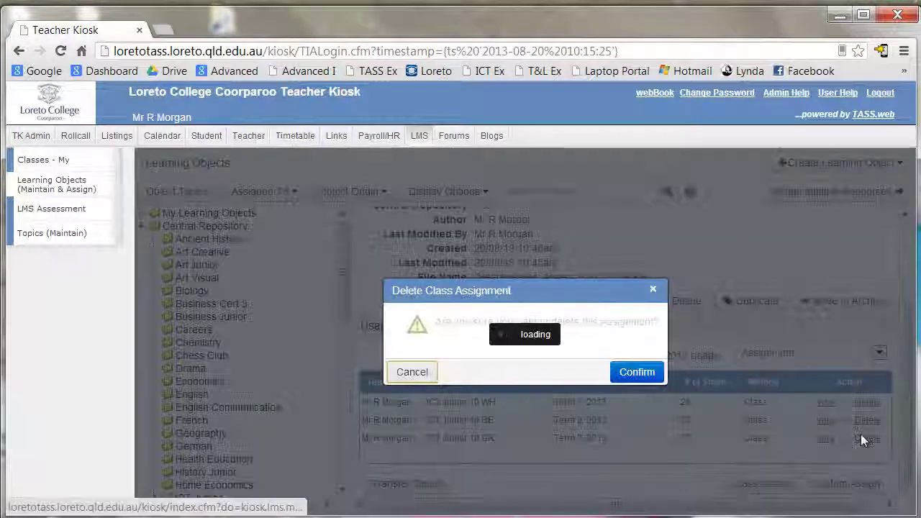
click(629, 375)
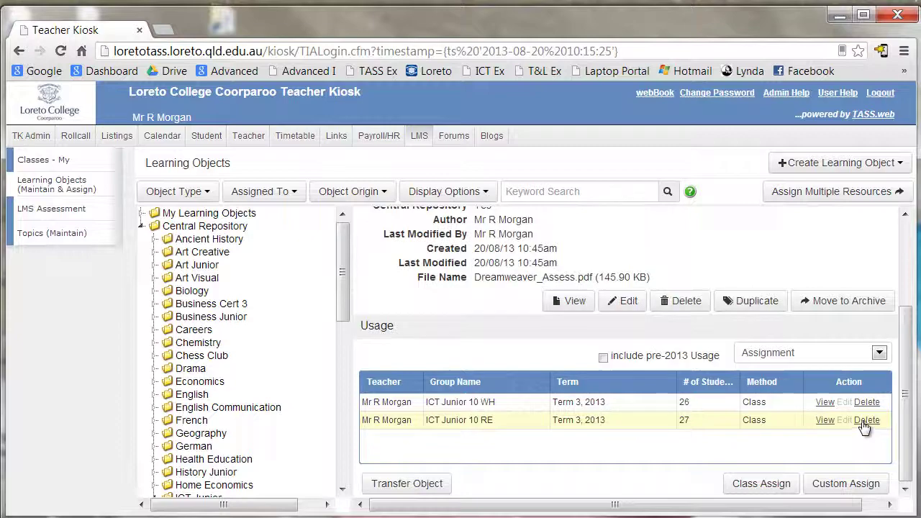
click(865, 420)
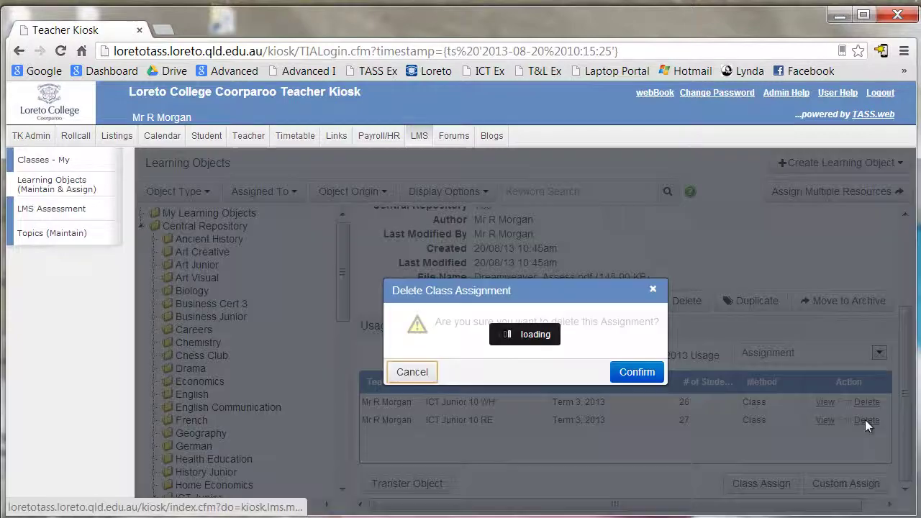
click(643, 373)
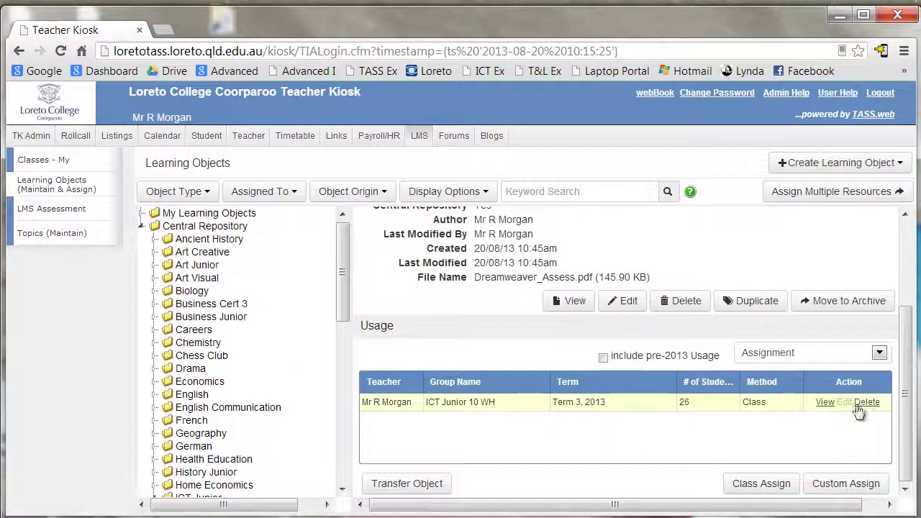
click(867, 403)
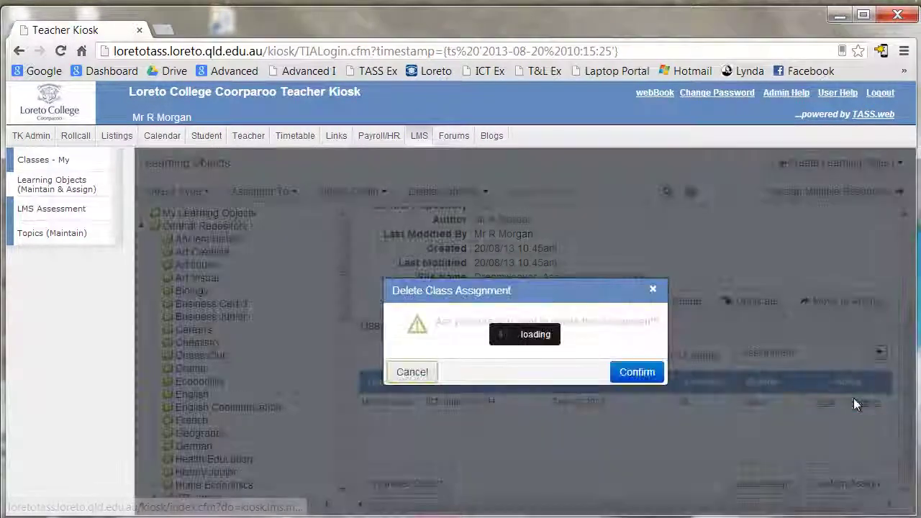
click(644, 373)
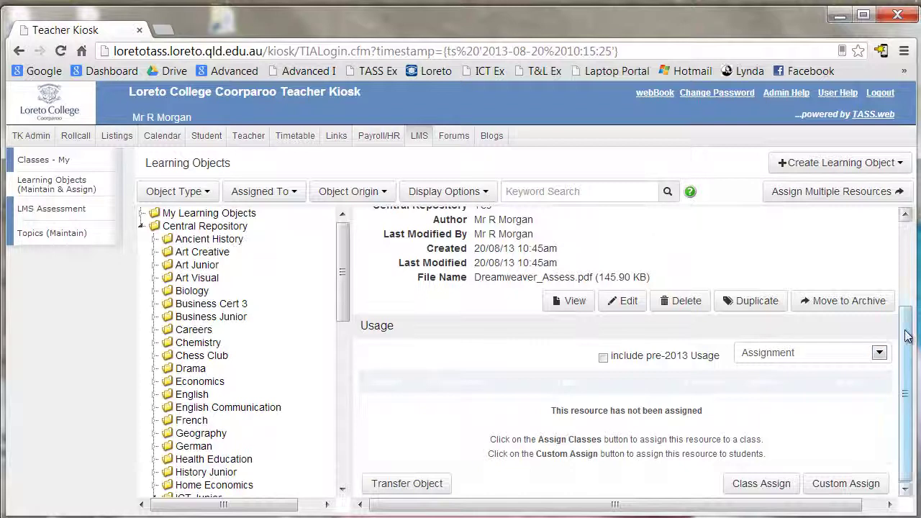
Delete the Web Site Assessment Criteria resource and collapse the Central Repository folder
drag(908, 322, 912, 303)
scroll(627, 441, up, 3)
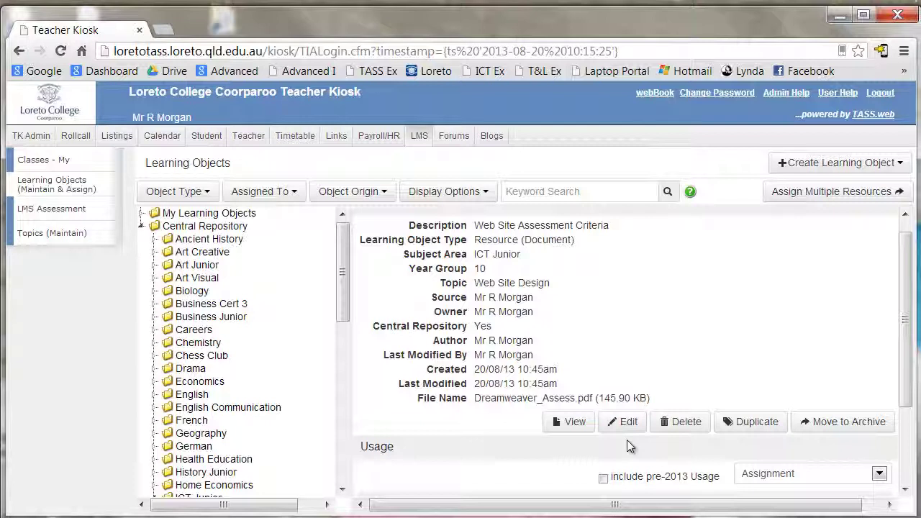
click(680, 423)
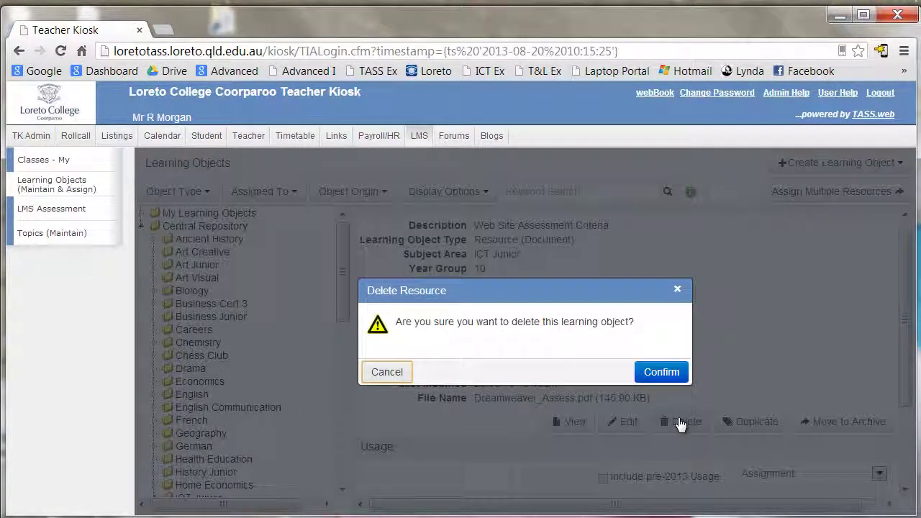
click(661, 376)
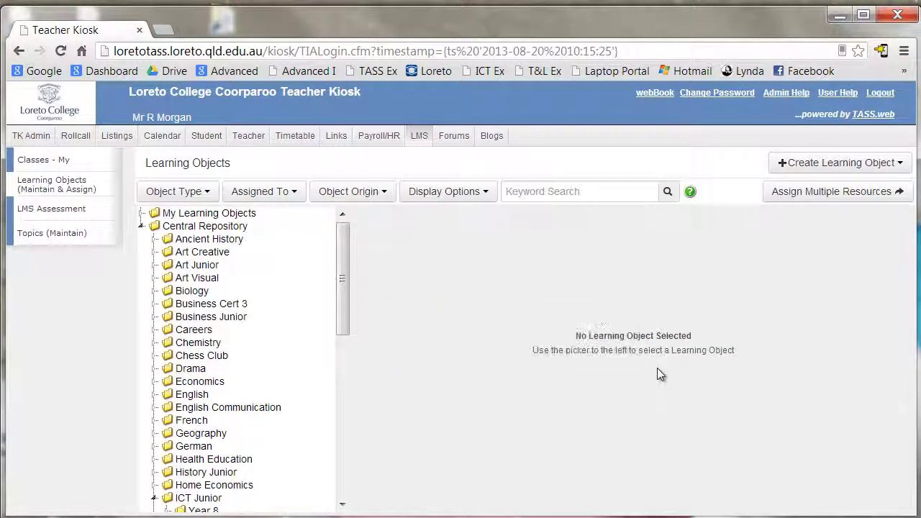
click(143, 226)
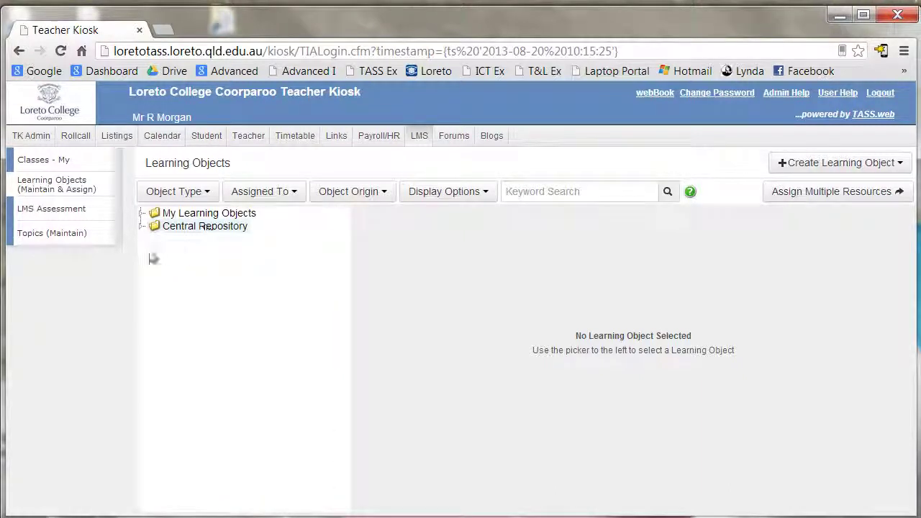